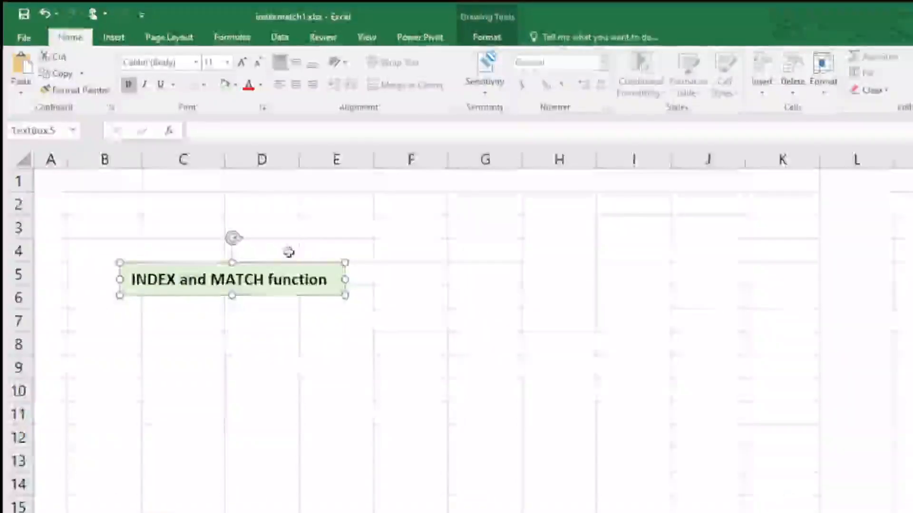
- Move the "INDEX and MATCH function" text box out of the way and enter the headers Fruits in B2 and Price in C2
drag(254, 264, 689, 509)
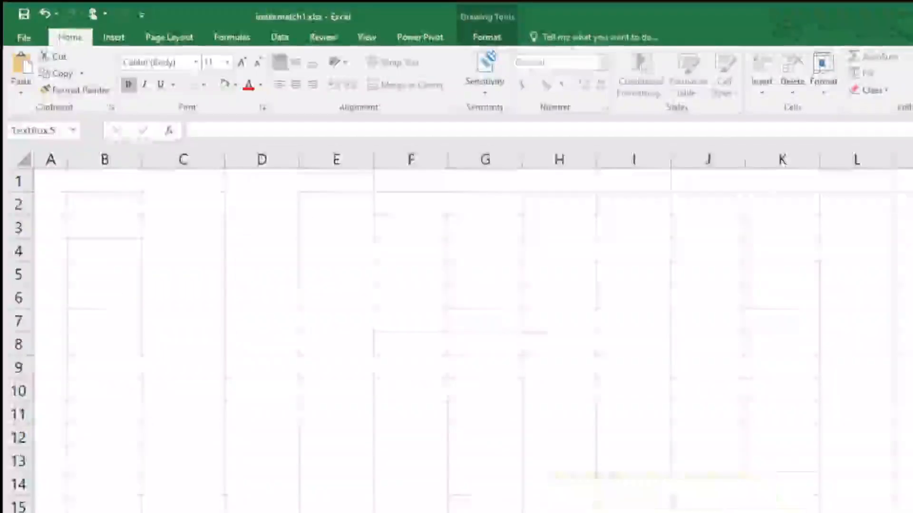
click(122, 203)
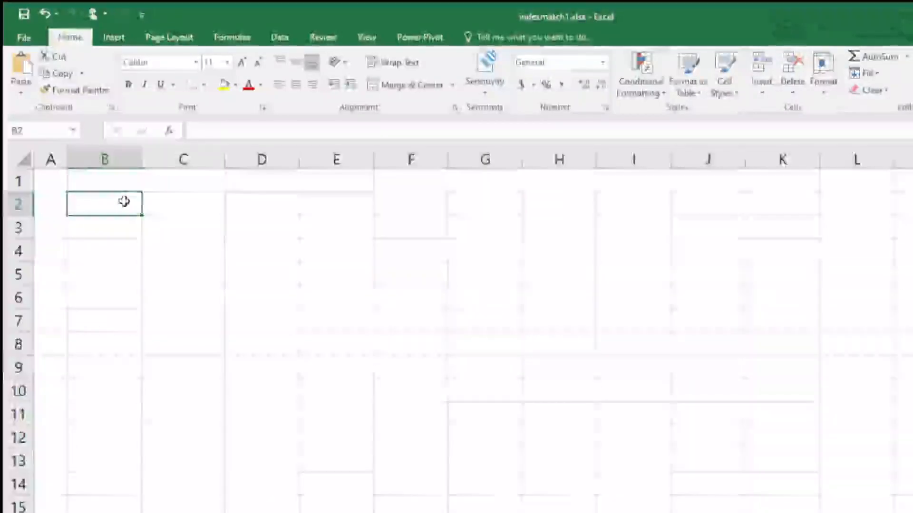
text(Fruits)
key(Tab)
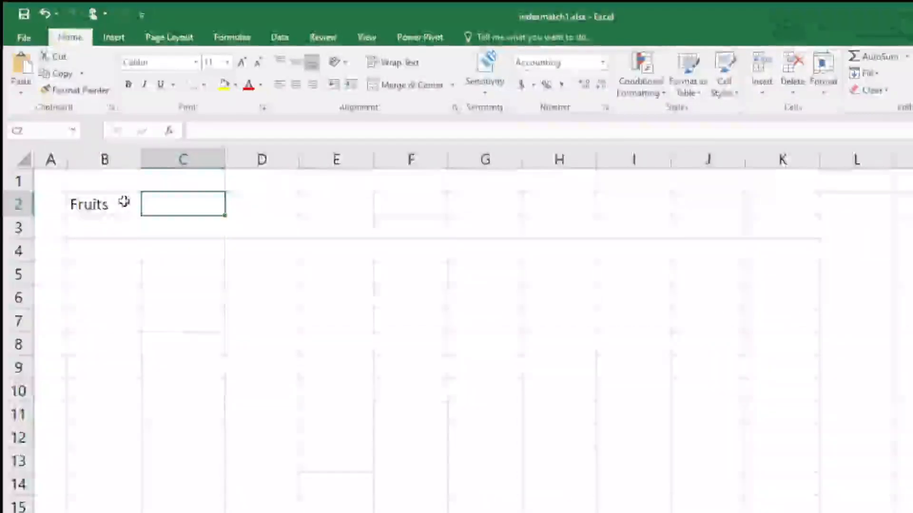
text(price)
key(BackSpace)
key(BackSpace)
key(BackSpace)
key(BackSpace)
key(BackSpace)
text(Price)
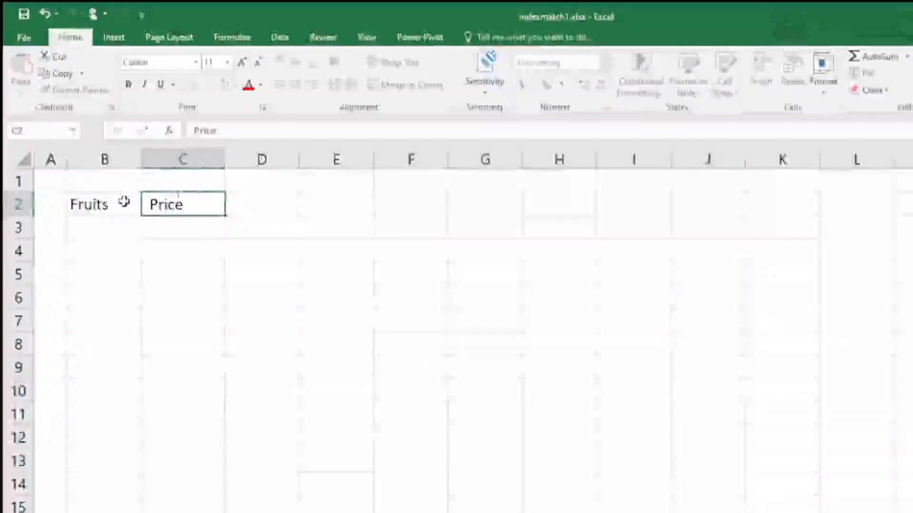
key(Return)
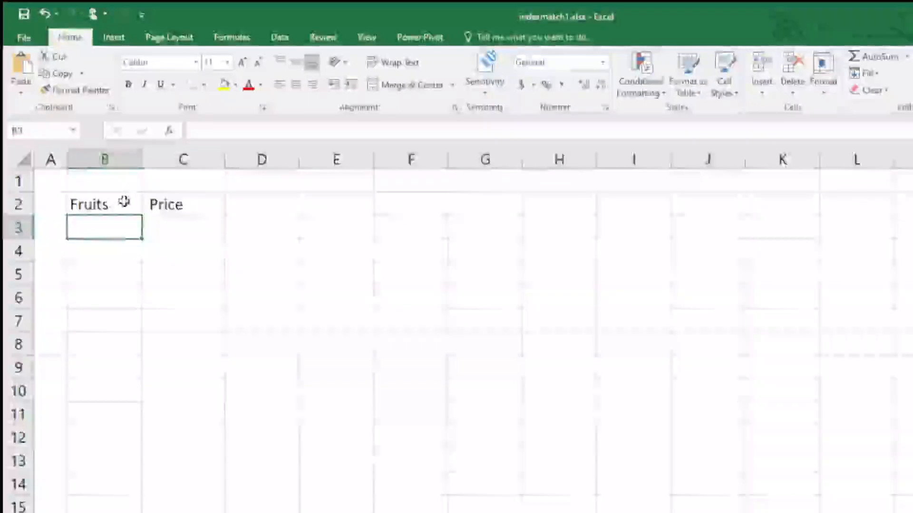
- Fill rows 3 and 4 of the table with Banana priced at 10 and Apple priced at 15
text(Banana)
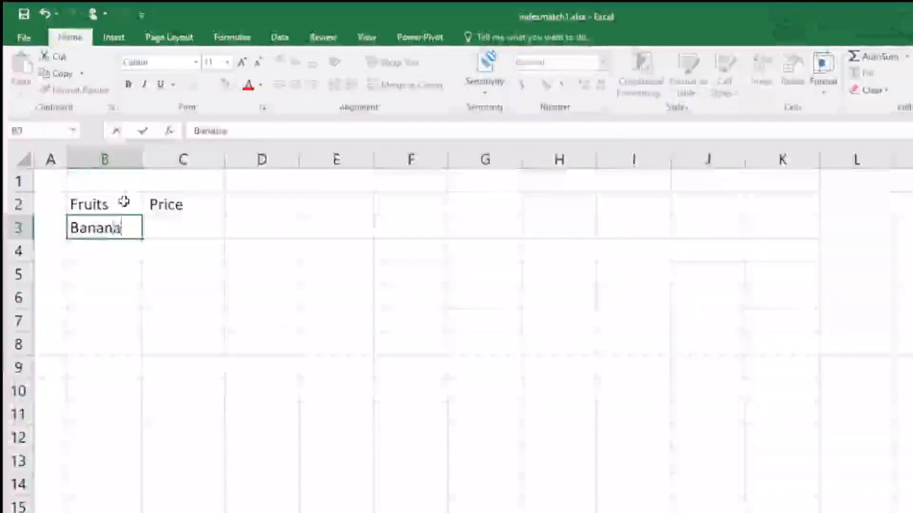
key(Tab)
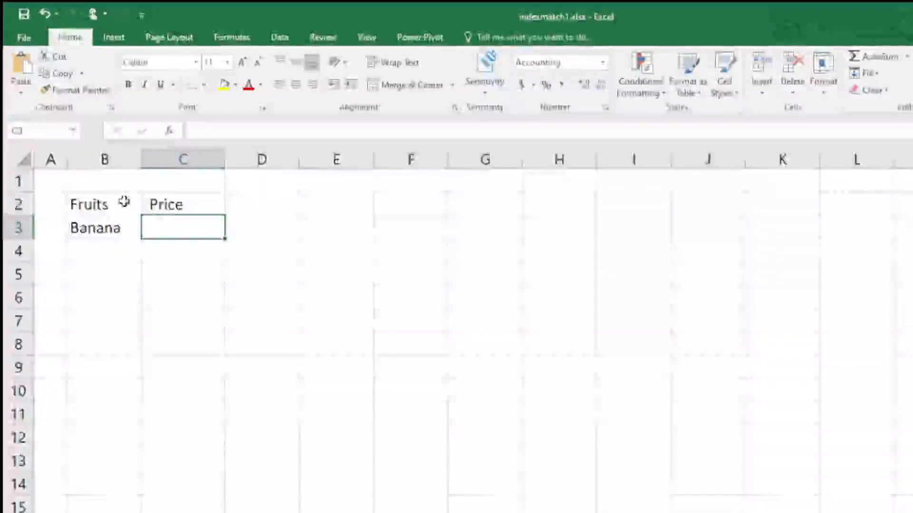
text(10)
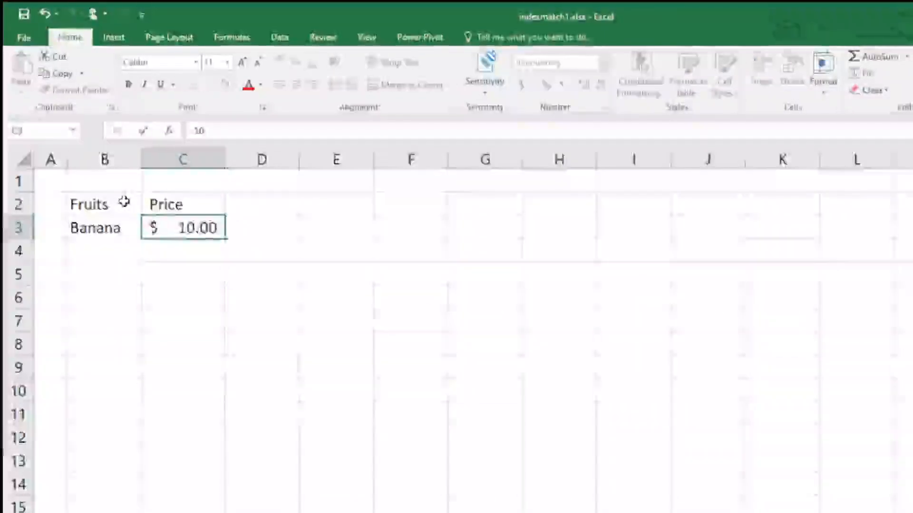
key(Return)
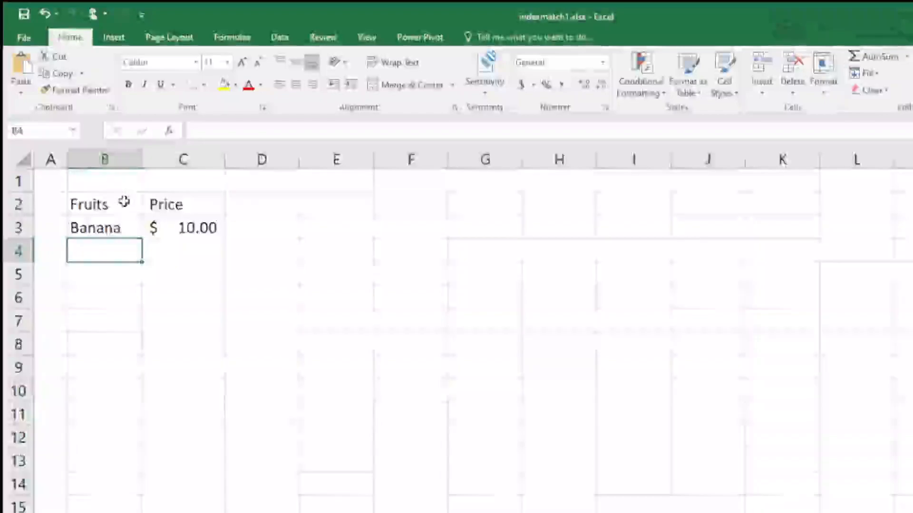
text(Apple)
key(Tab)
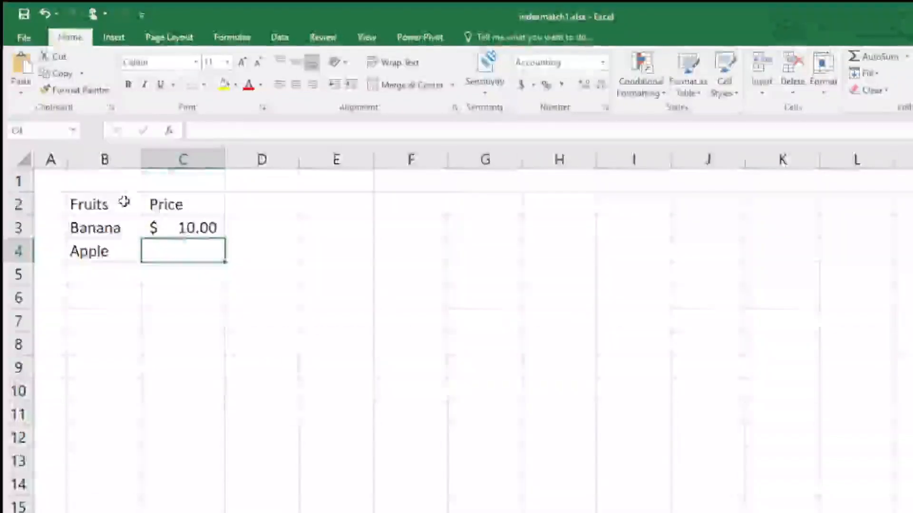
text(15)
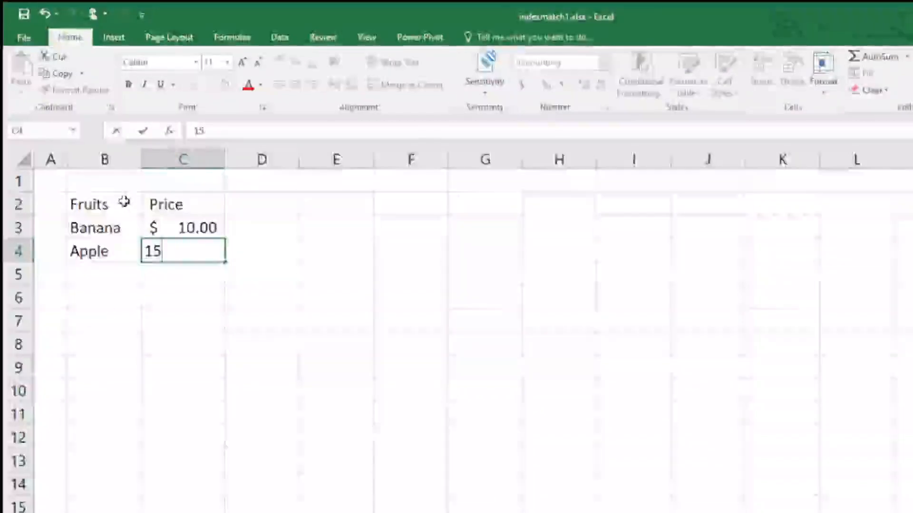
key(Return)
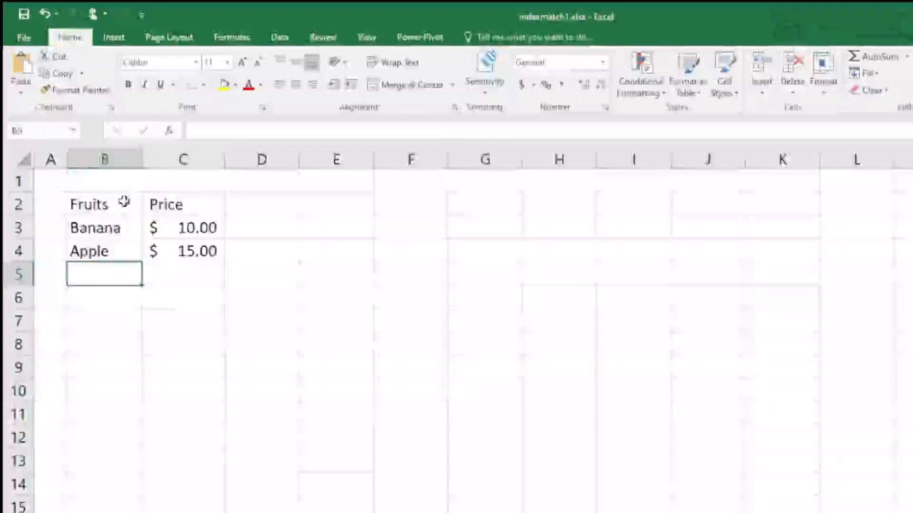
- Add Grapes priced at 18 in row 5 and Orange priced at 20 in row 6
text(Grapes)
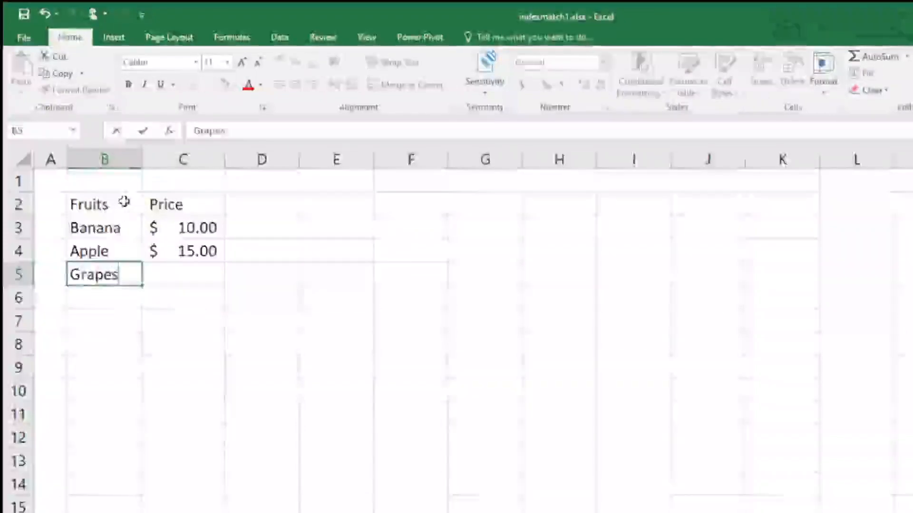
key(Tab)
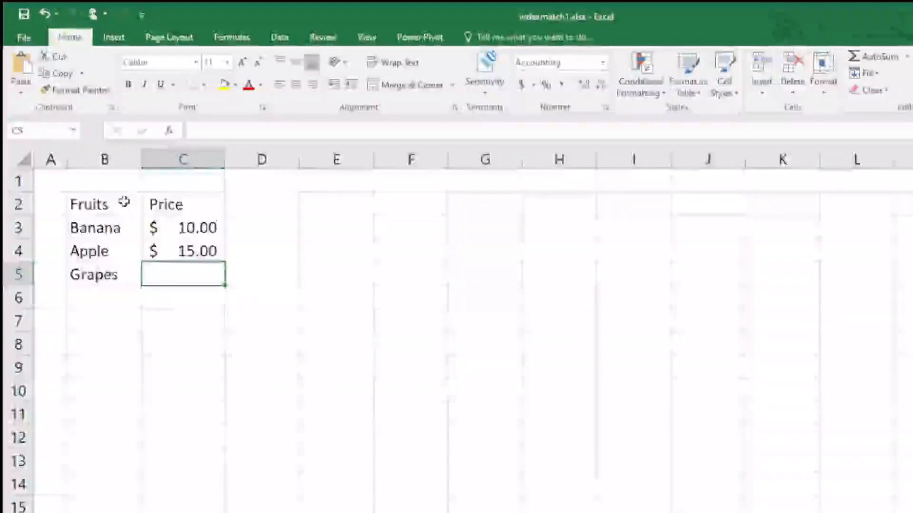
text(18)
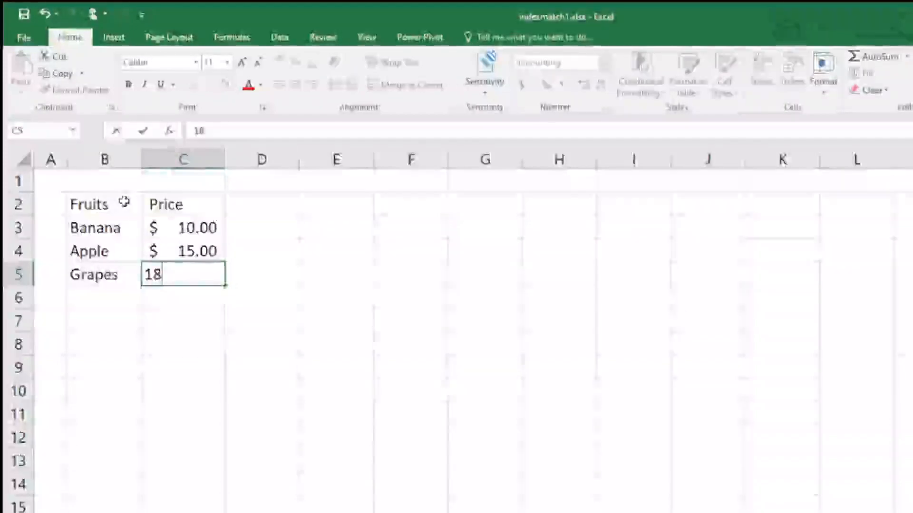
key(Return)
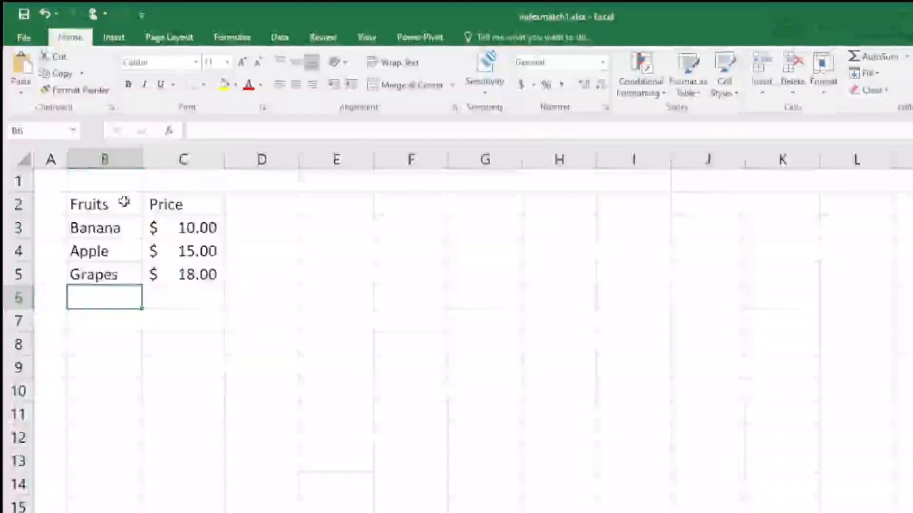
text(O)
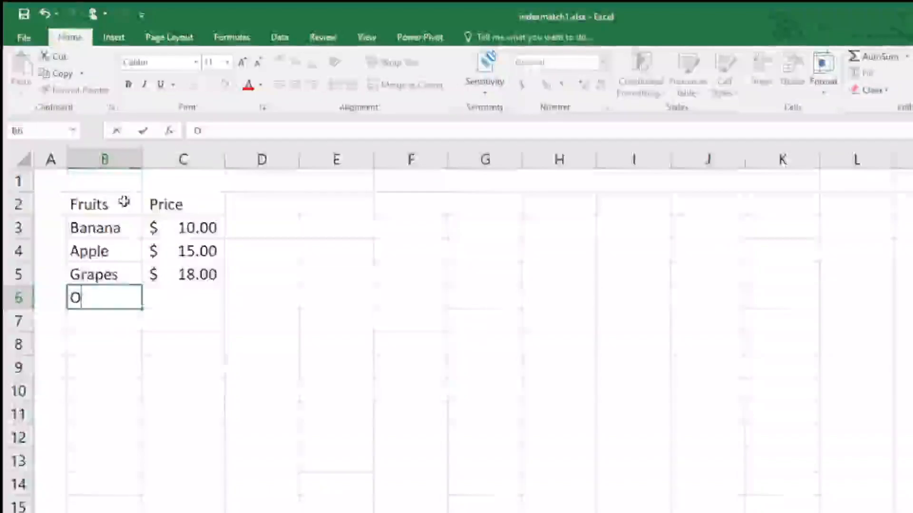
text(range)
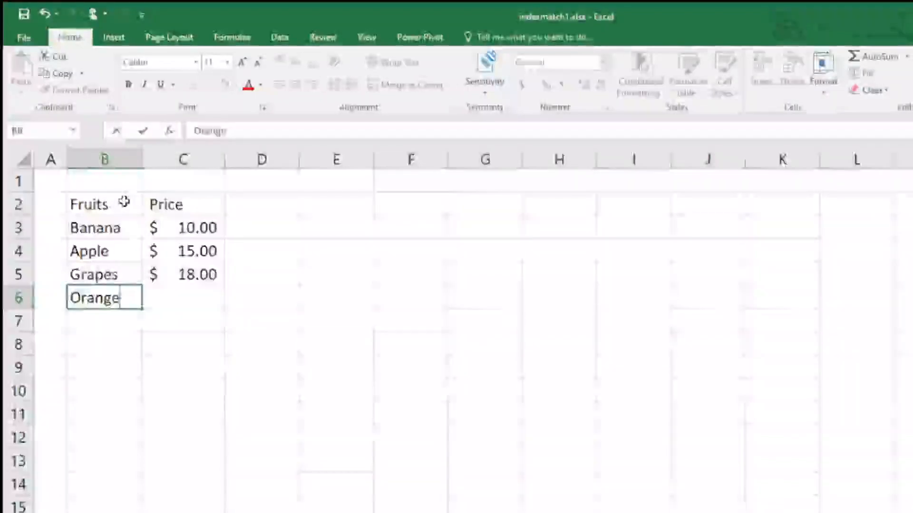
key(Tab)
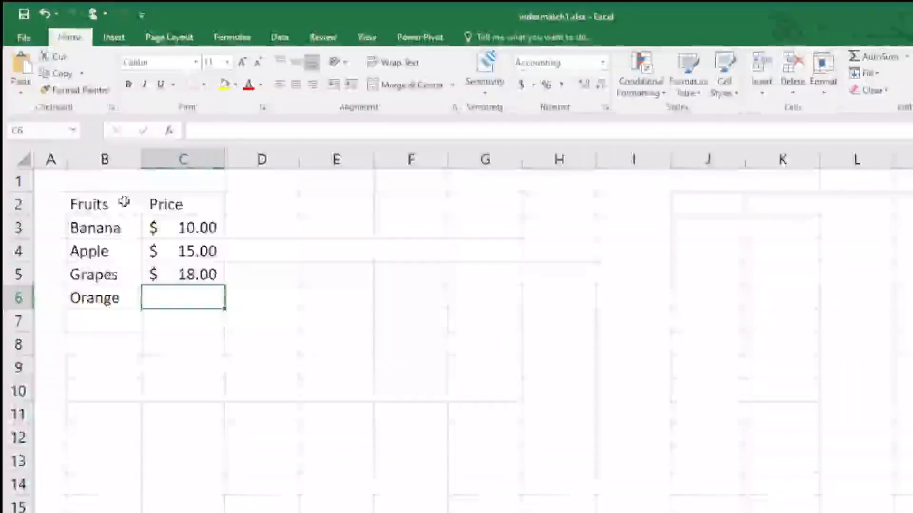
text(20)
key(Return)
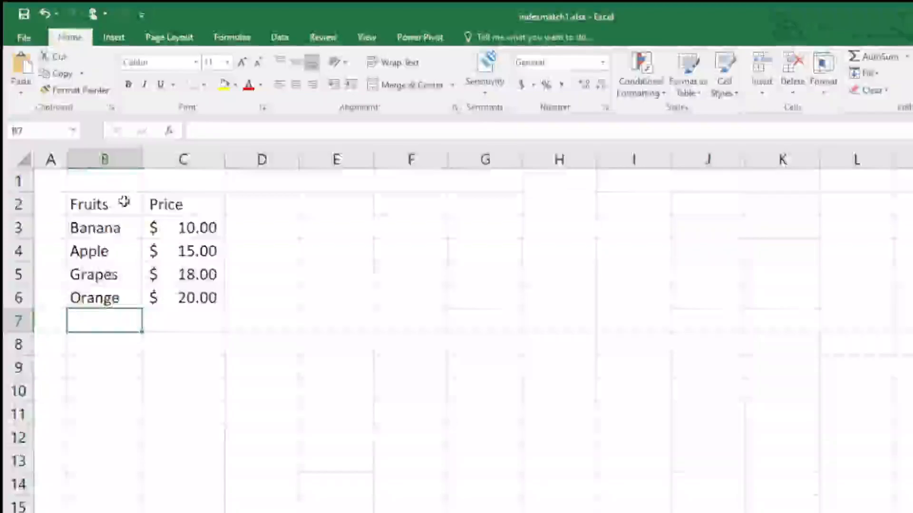
- Add the last fruit, lemon, priced at 22 in row 7 of the table
text(lemon)
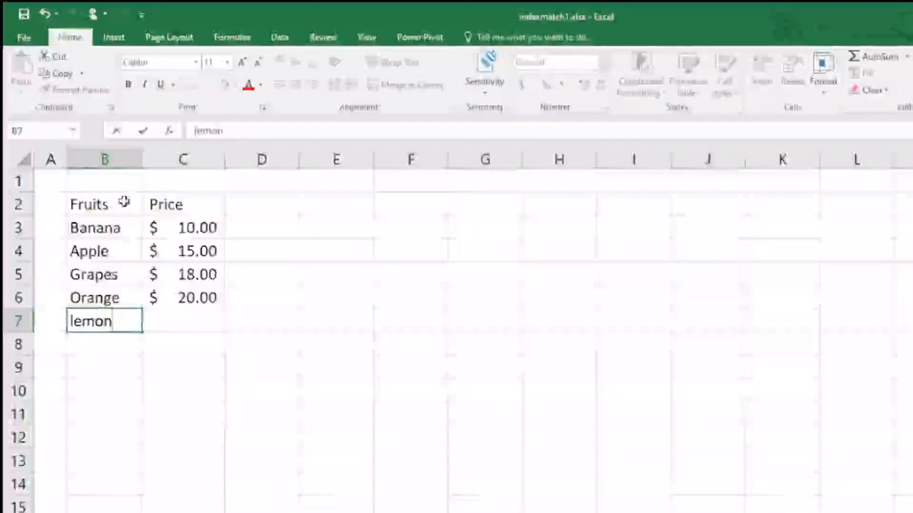
key(Tab)
text(22)
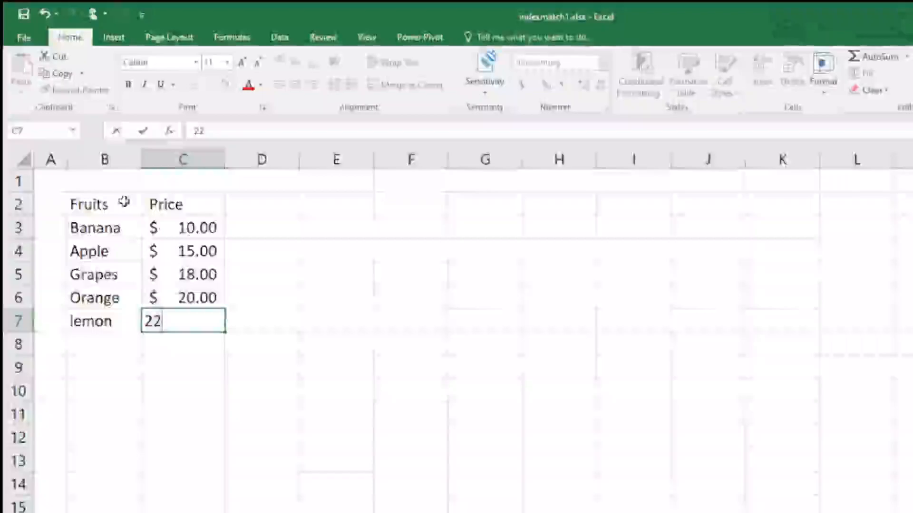
key(Return)
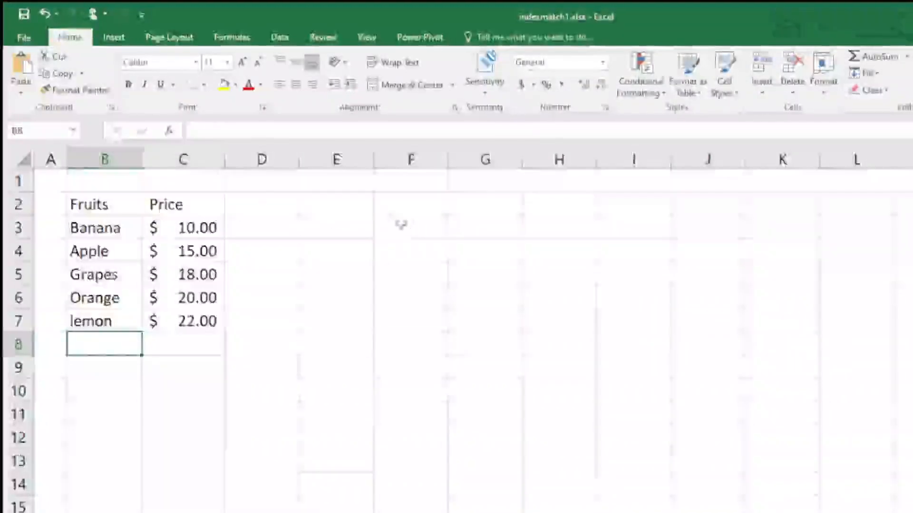
- Copy the Fruits and Price headers from B2:C2 to E2:F2
drag(85, 204, 180, 203)
key(ctrl+c)
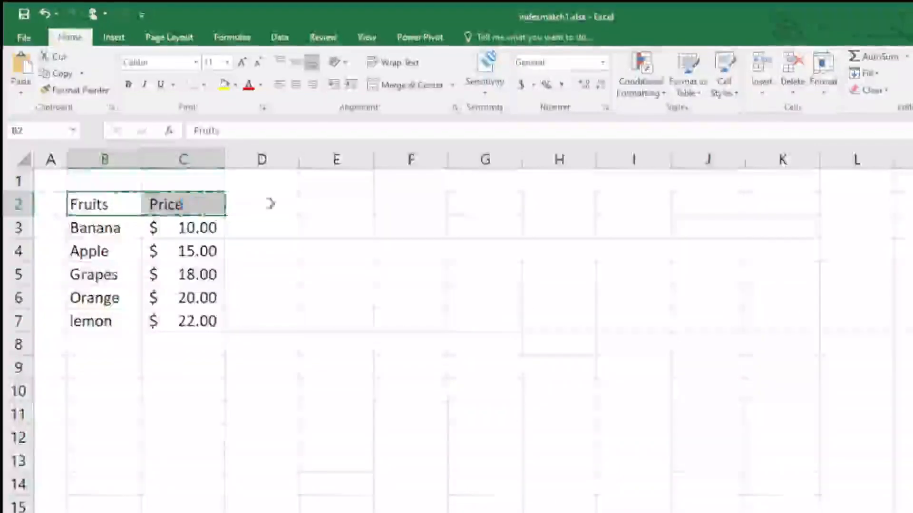
click(346, 204)
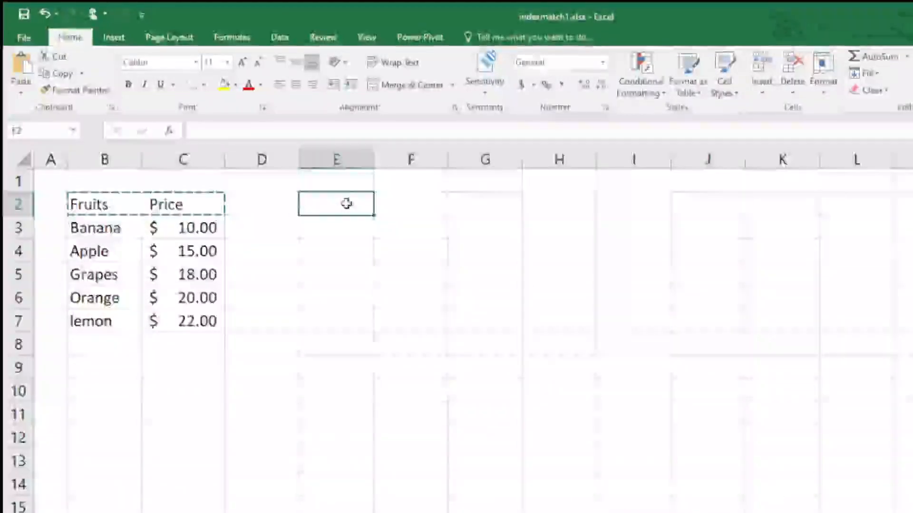
key(ctrl+v)
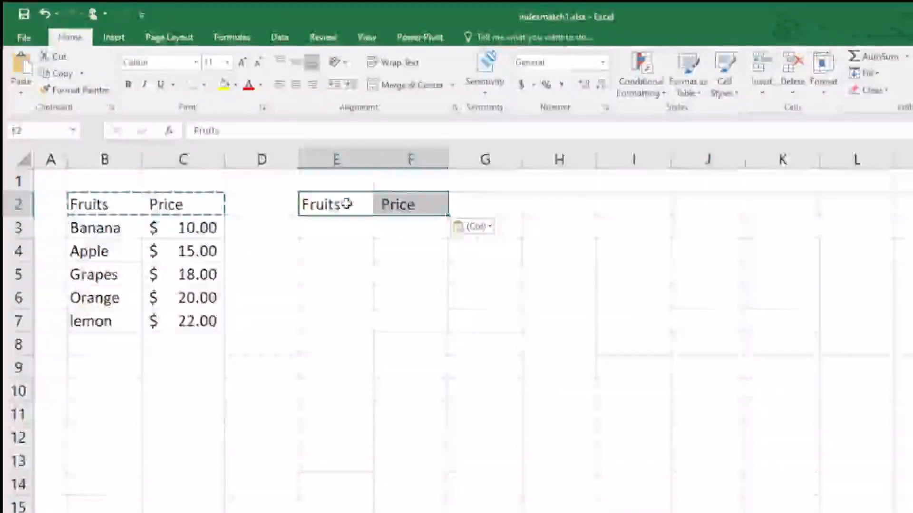
- Copy the five fruit names from B3:B7 to E3:E7 under the second Fruits header
click(104, 229)
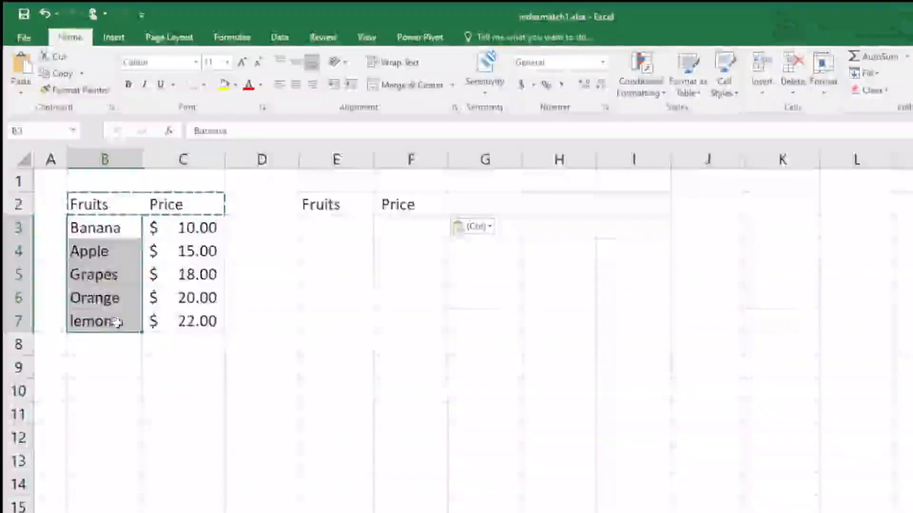
click(346, 228)
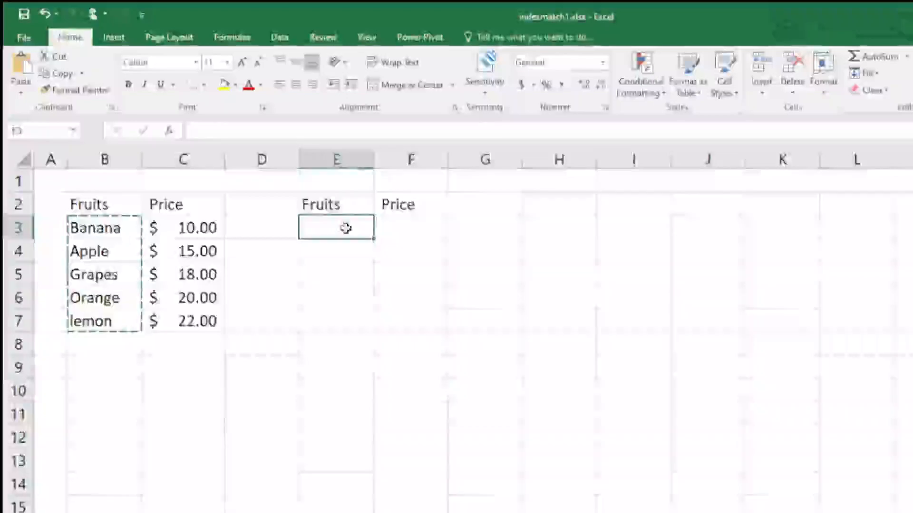
text(Banana Apple Grapes Orange lemon)
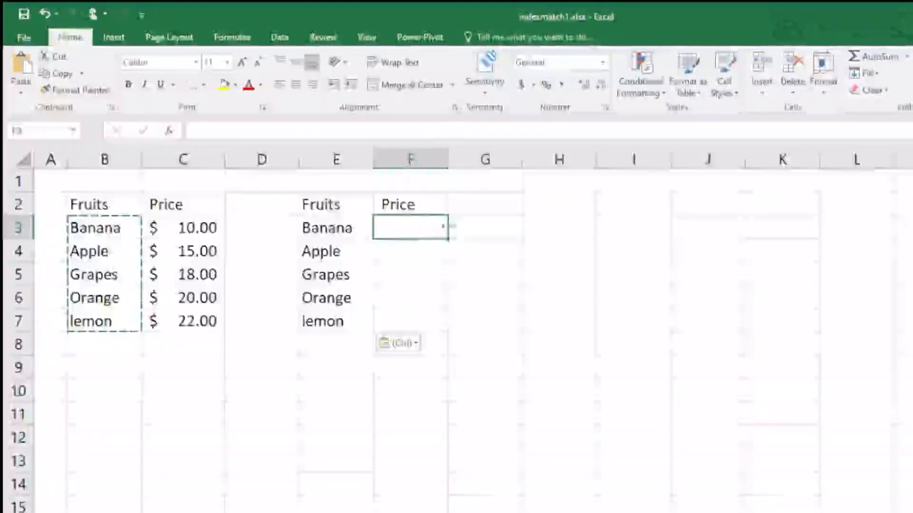
- Widen column F slightly and begin an INDEX formula in F3 with the absolute column reference $C:$C as its array
drag(448, 160, 473, 159)
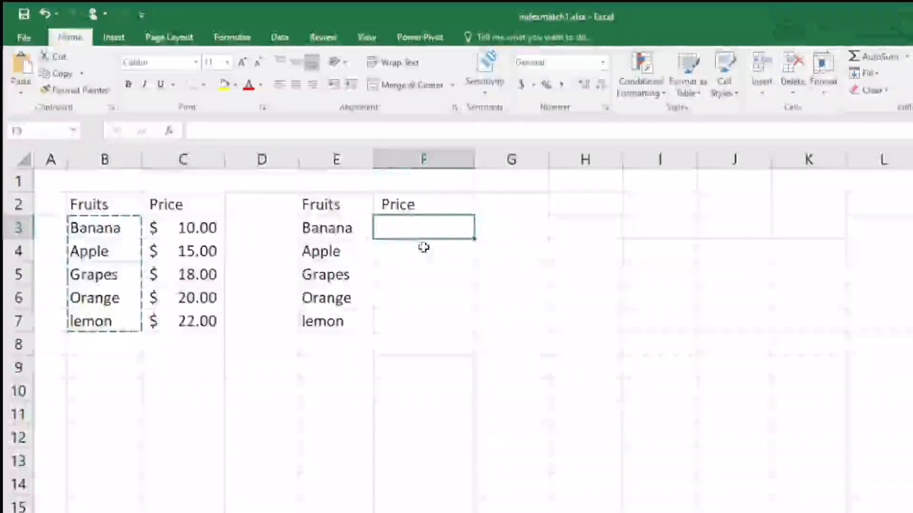
text(=in)
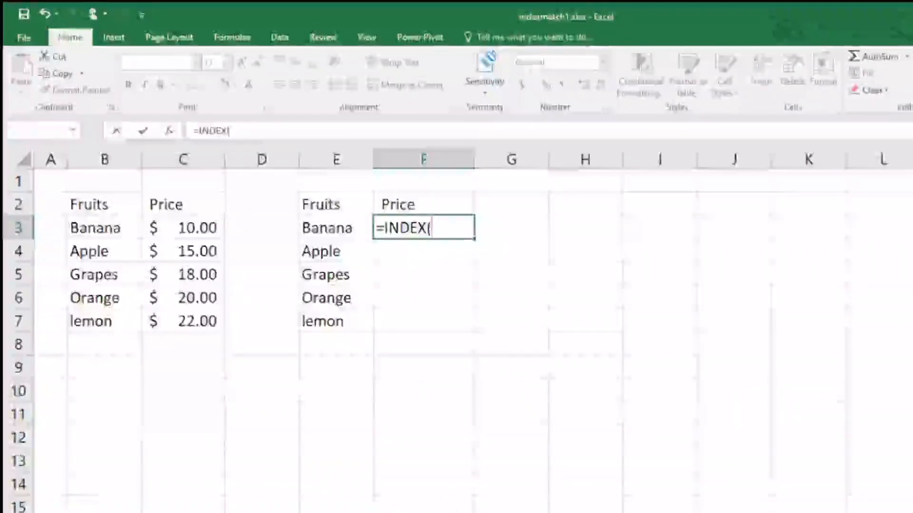
double_click(408, 228)
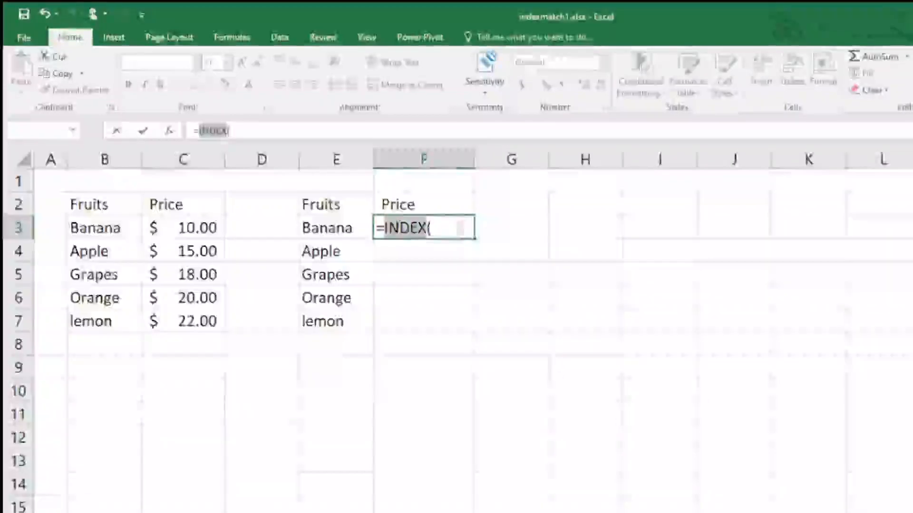
click(458, 229)
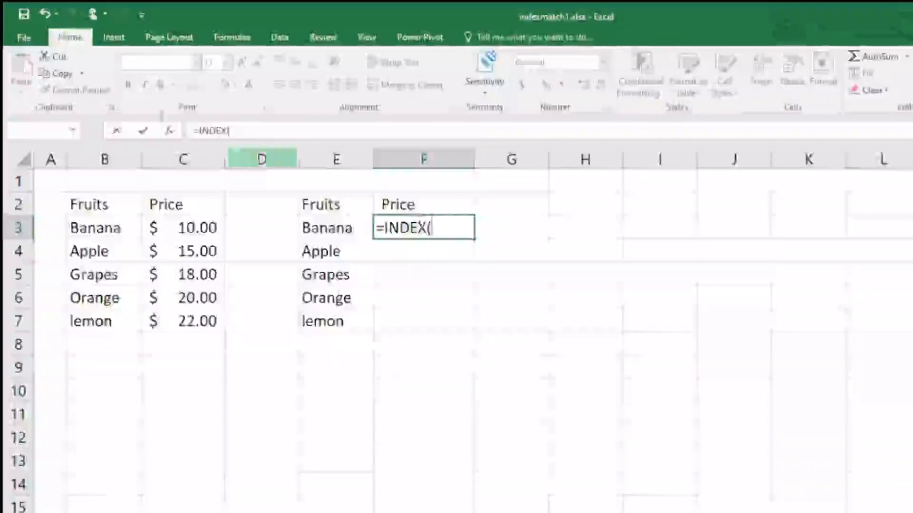
click(197, 153)
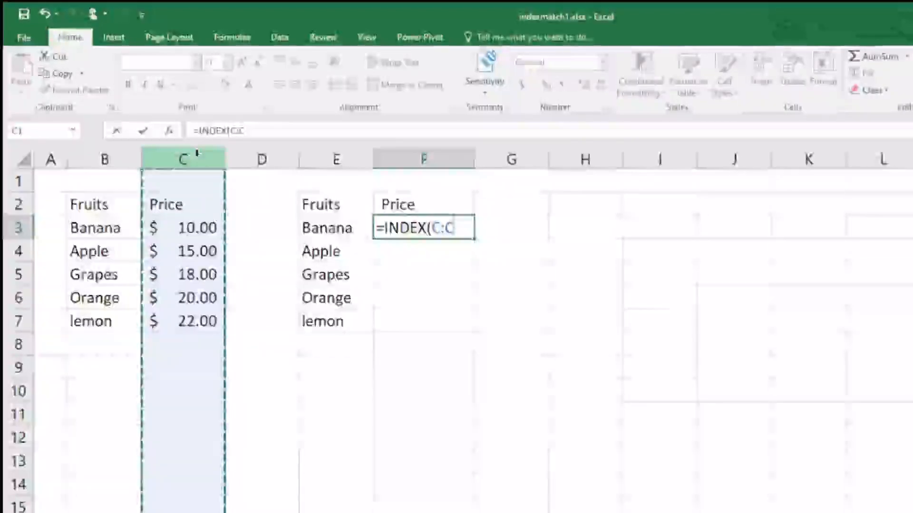
key(F4)
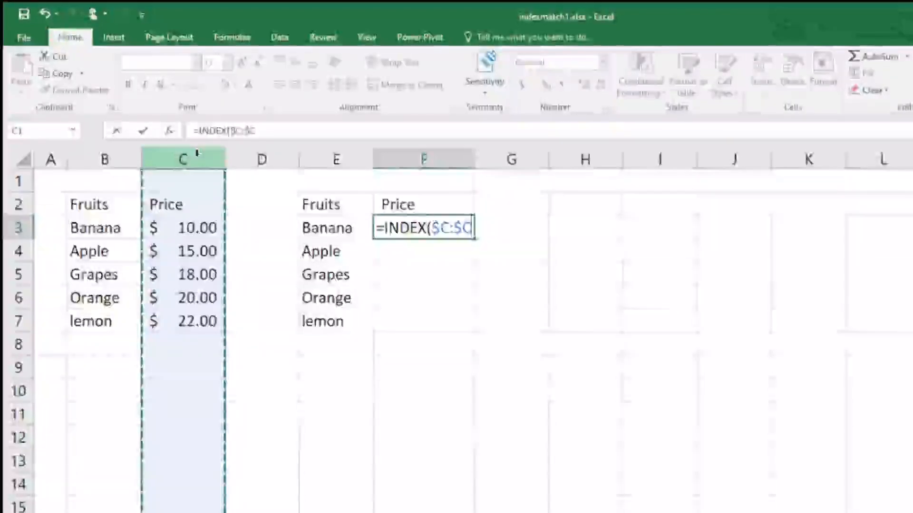
- Complete the F3 formula with MATCH(E3,$B:$B,0) as its row argument, so it reads =INDEX($C:$C,MATCH(E3,$B:$B,0))
text(,mat)
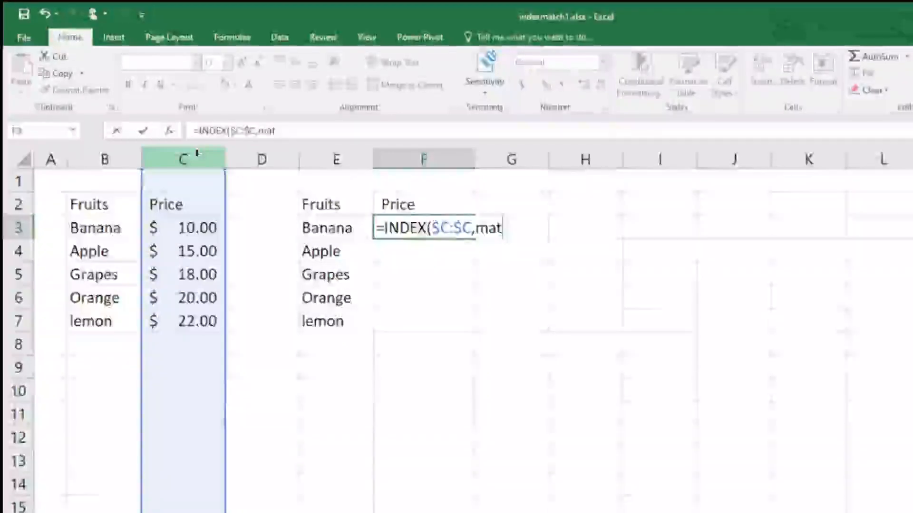
key(Tab)
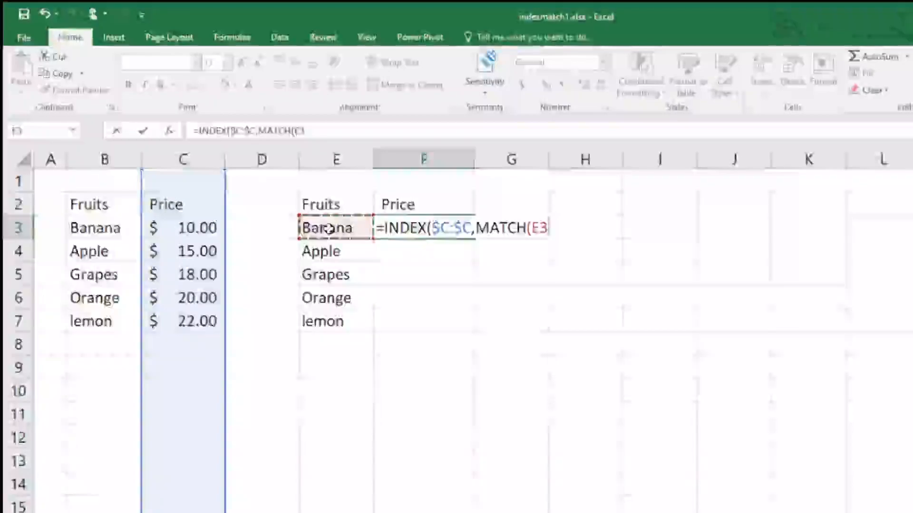
text(,$B:$B)
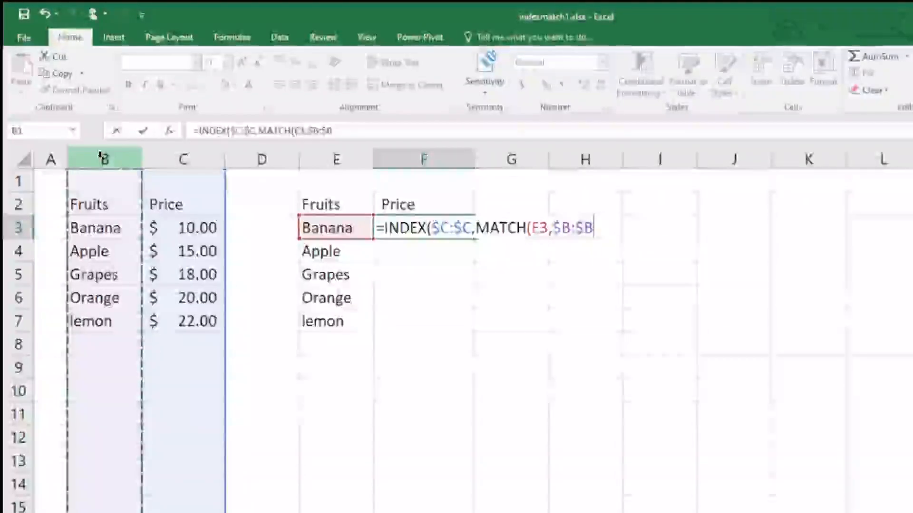
text(,)
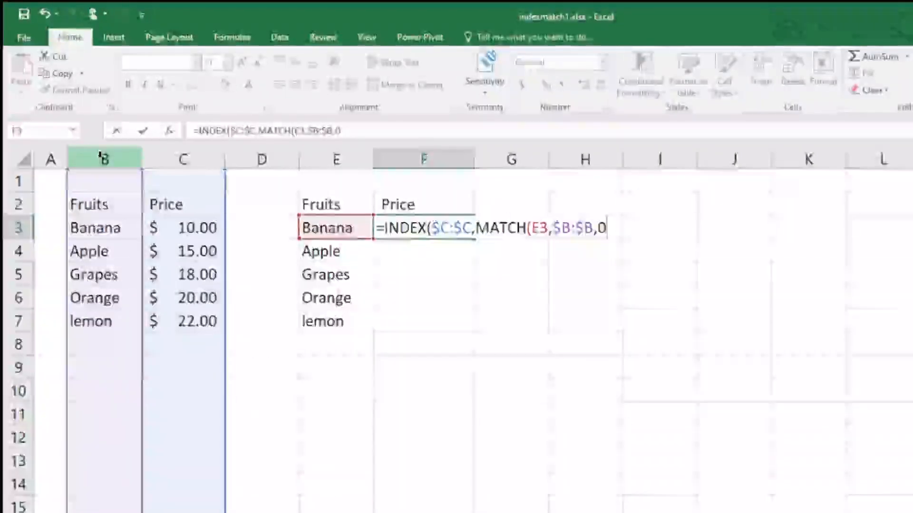
text(0))
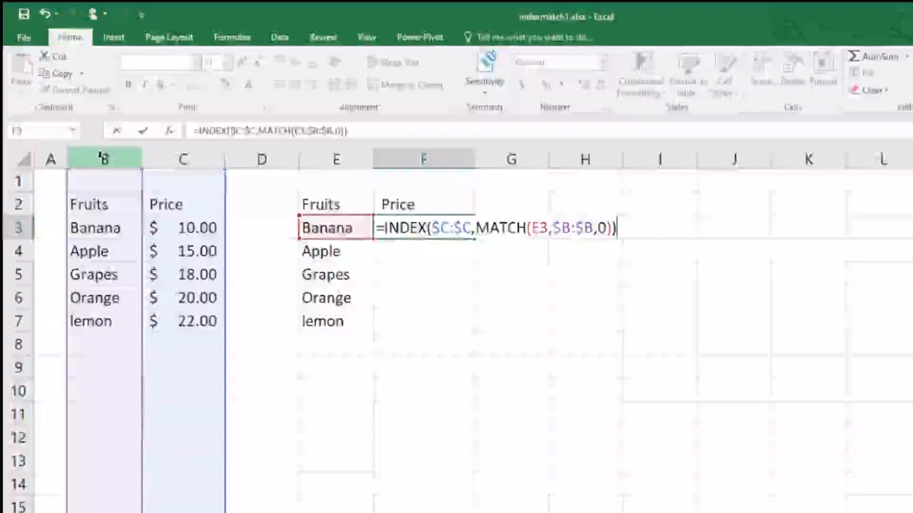
key(Return)
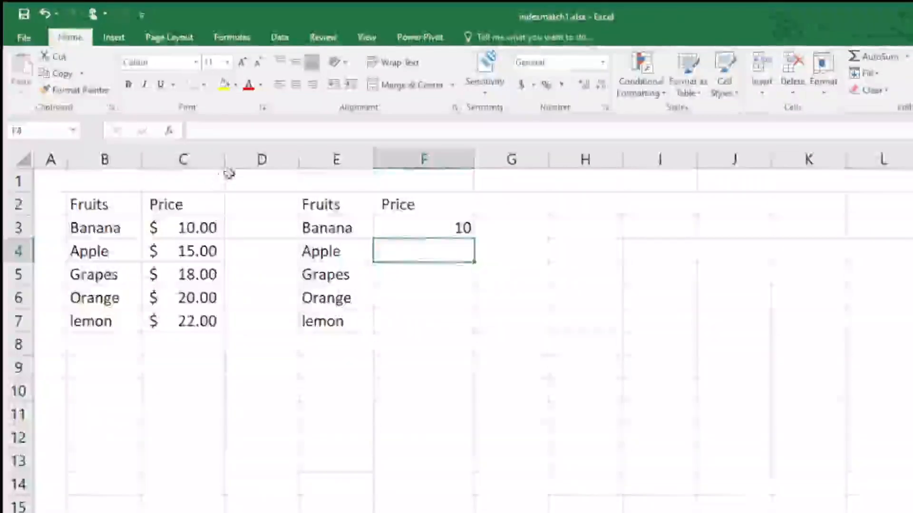
- Fill the F3 lookup formula down through F7 and apply the dollar Accounting format to F3:F7
click(448, 225)
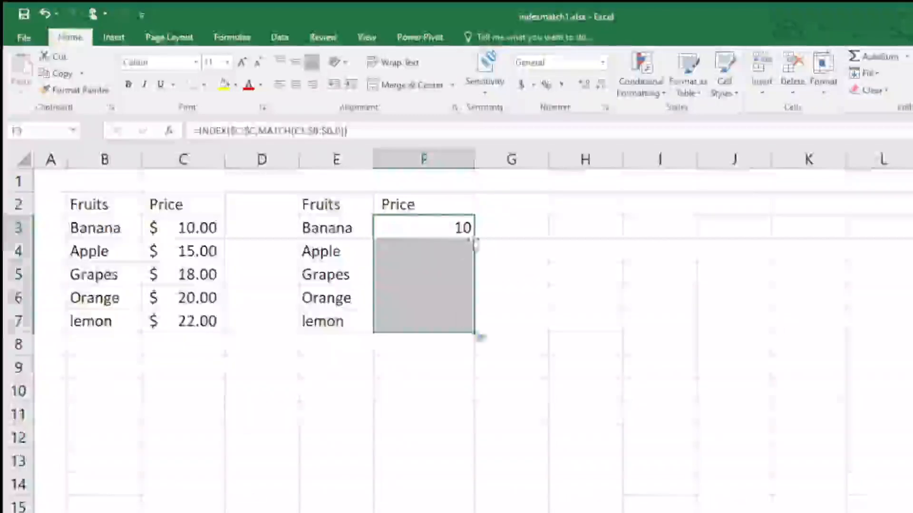
drag(479, 337, 479, 337)
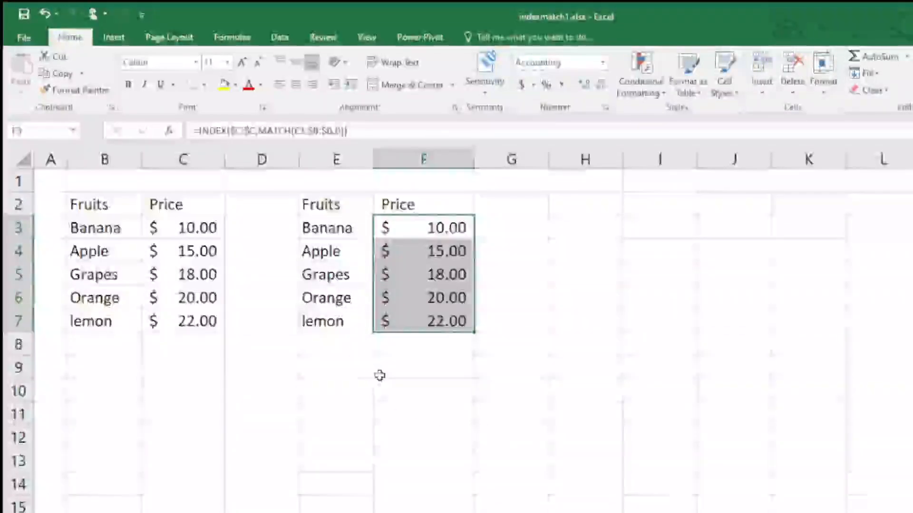
click(412, 346)
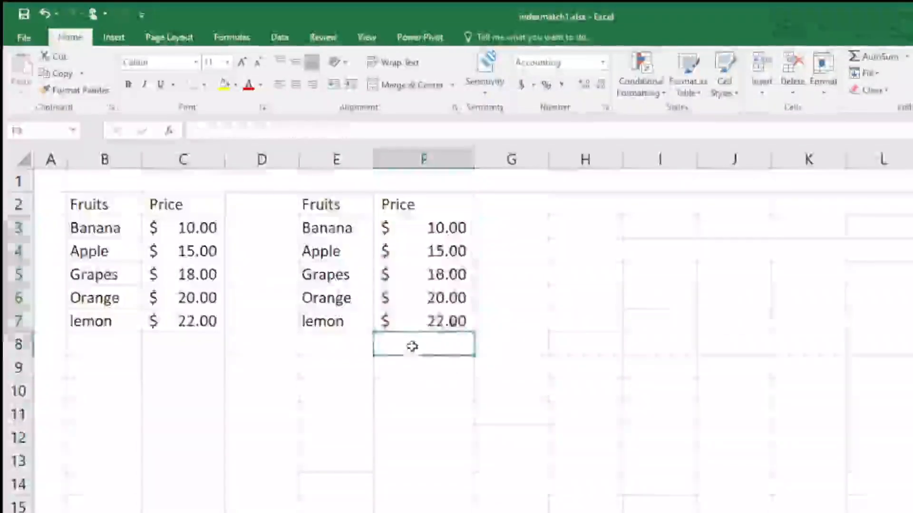